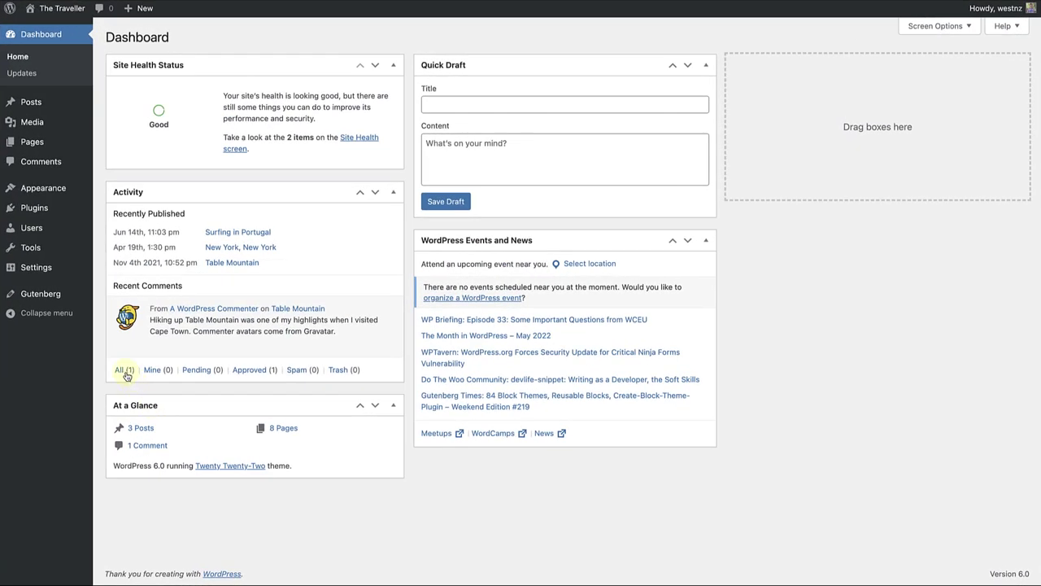
Step: Go from All Users to the Add New User form and expand its Role dropdown
{"action": "mouse_move", "coordinate": [35, 232]}
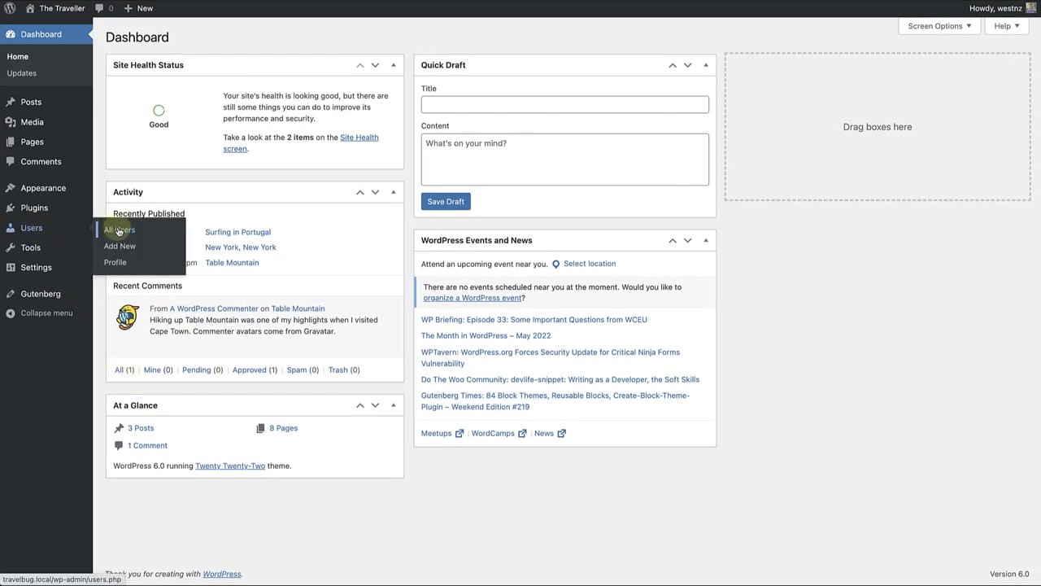
{"action": "left_click", "coordinate": [118, 232]}
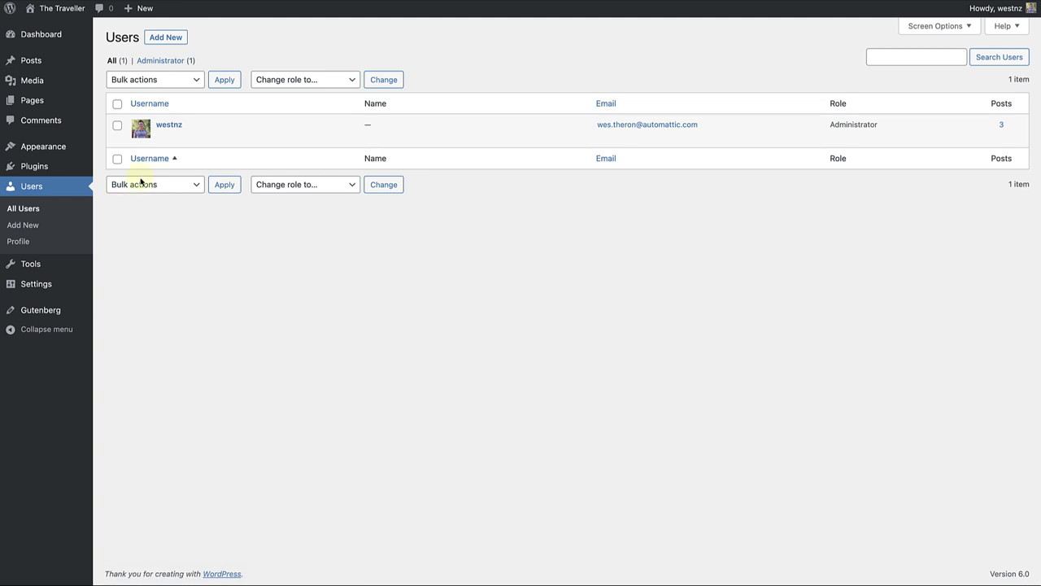
{"action": "left_click", "coordinate": [165, 38]}
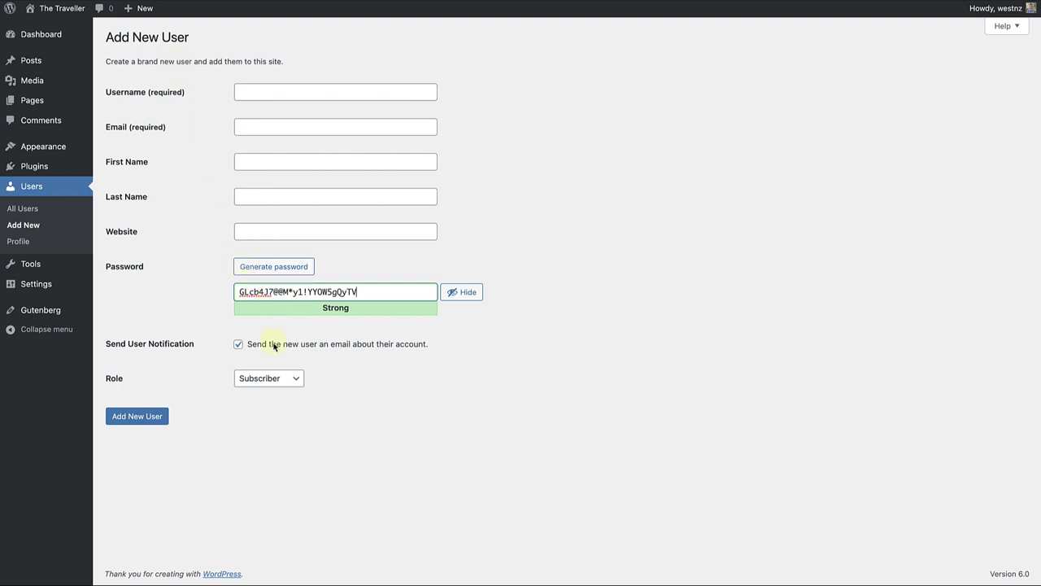
{"action": "left_click", "coordinate": [297, 379]}
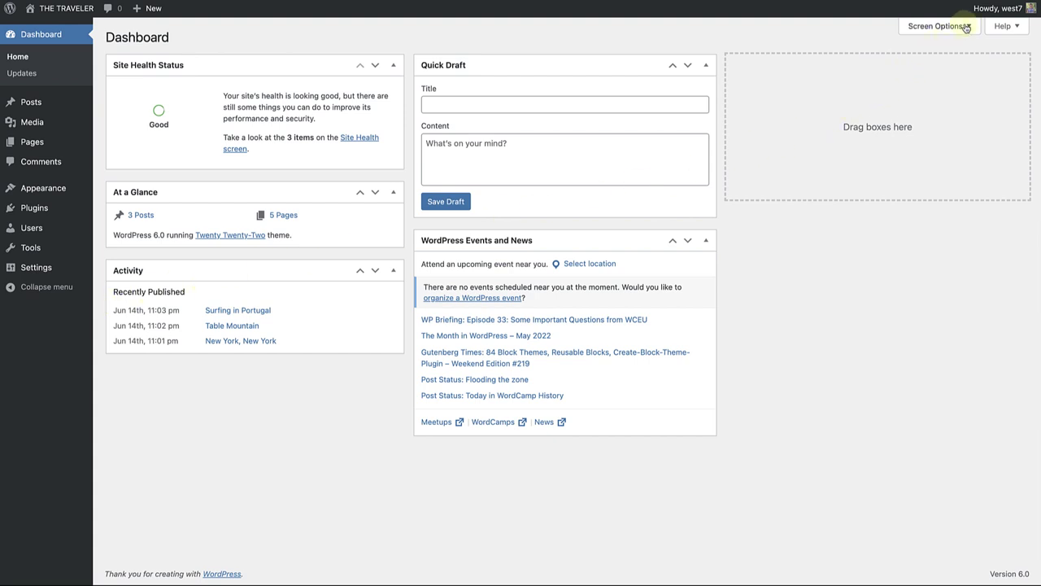
Step: View your own profile page, then return to the All Users list
{"action": "mouse_move", "coordinate": [985, 9]}
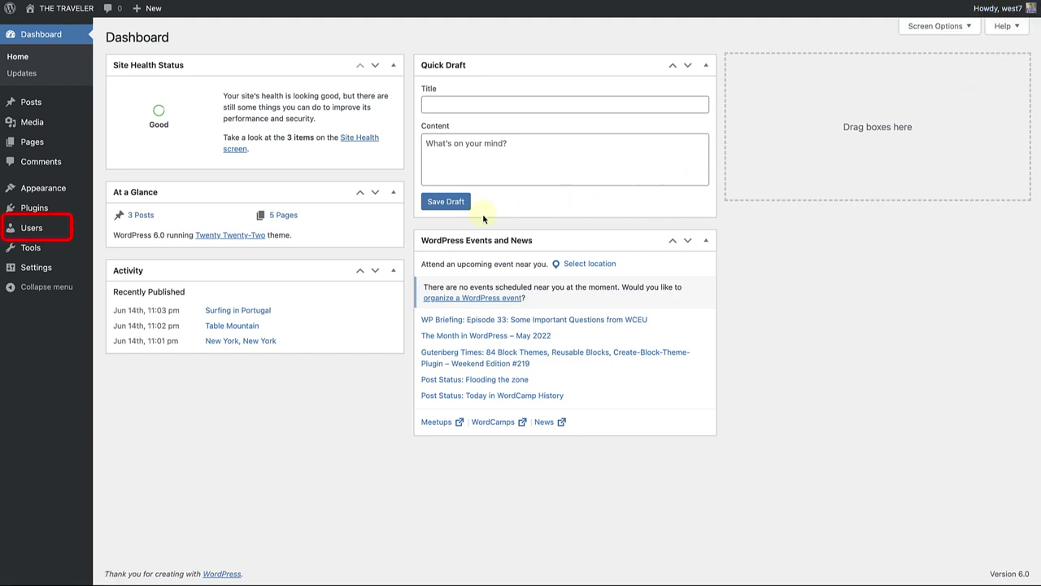
{"action": "mouse_move", "coordinate": [45, 231]}
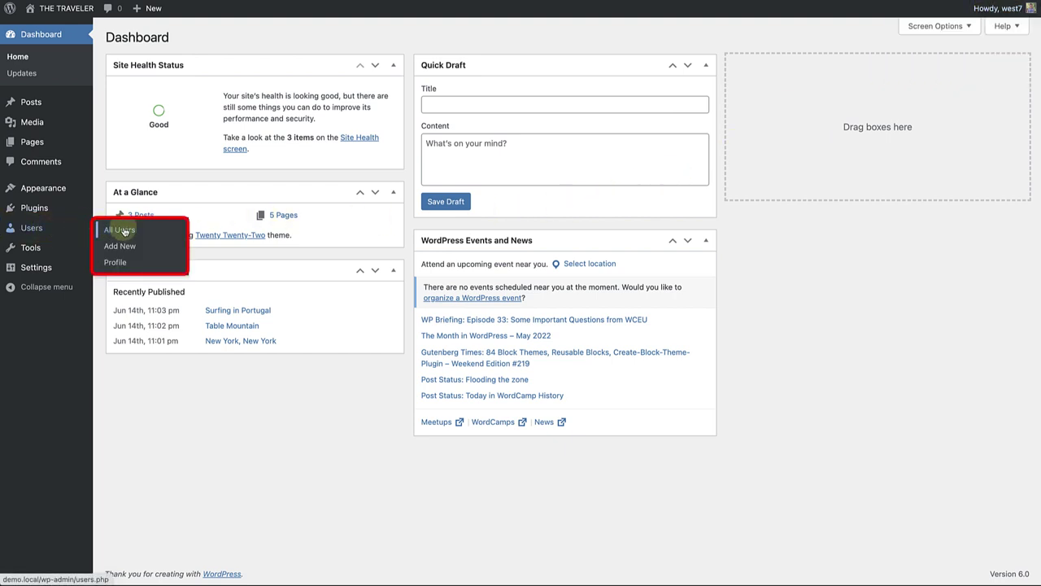
{"action": "left_click", "coordinate": [125, 262]}
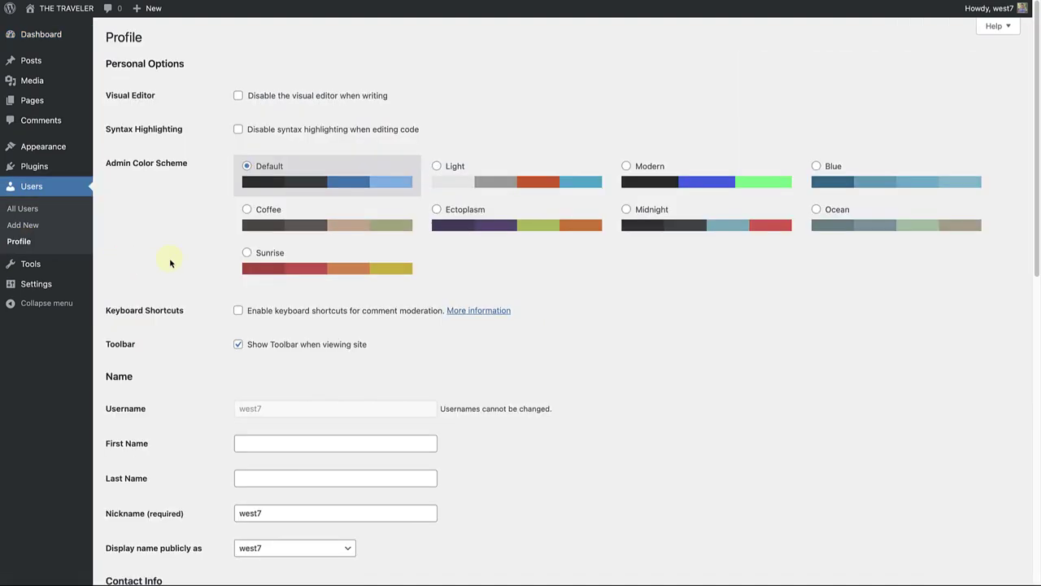
{"action": "left_click", "coordinate": [33, 211]}
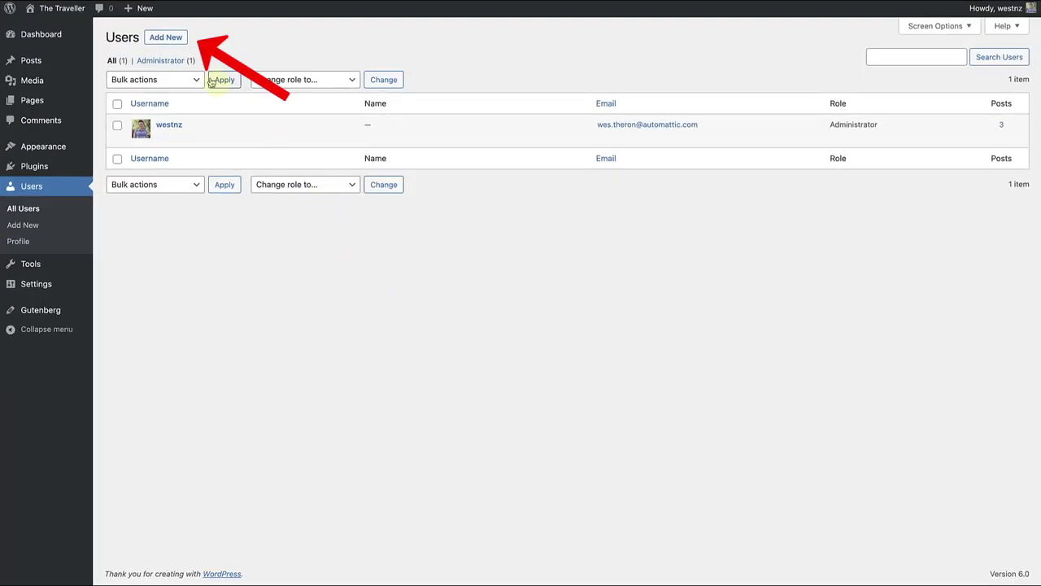
Step: Open the Add New User form and check the role choices, keeping Subscriber selected
{"action": "left_click", "coordinate": [163, 37]}
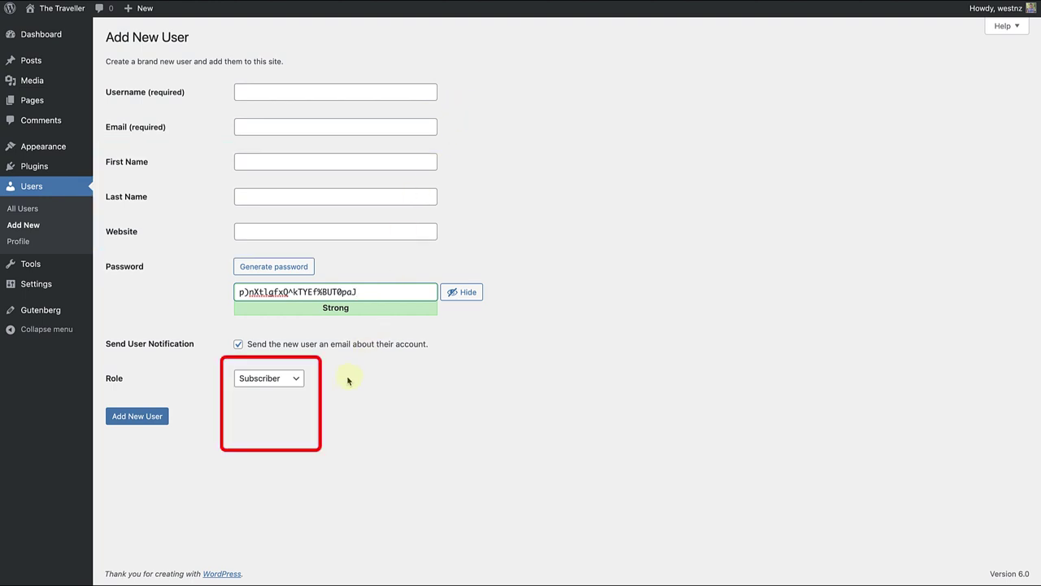
{"action": "left_click", "coordinate": [294, 378]}
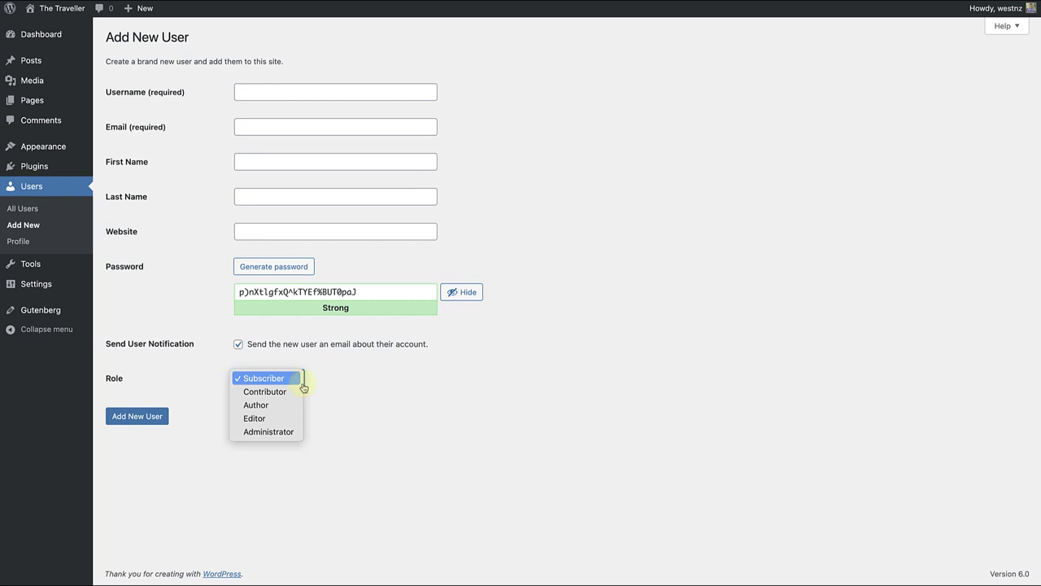
{"action": "left_click", "coordinate": [396, 385]}
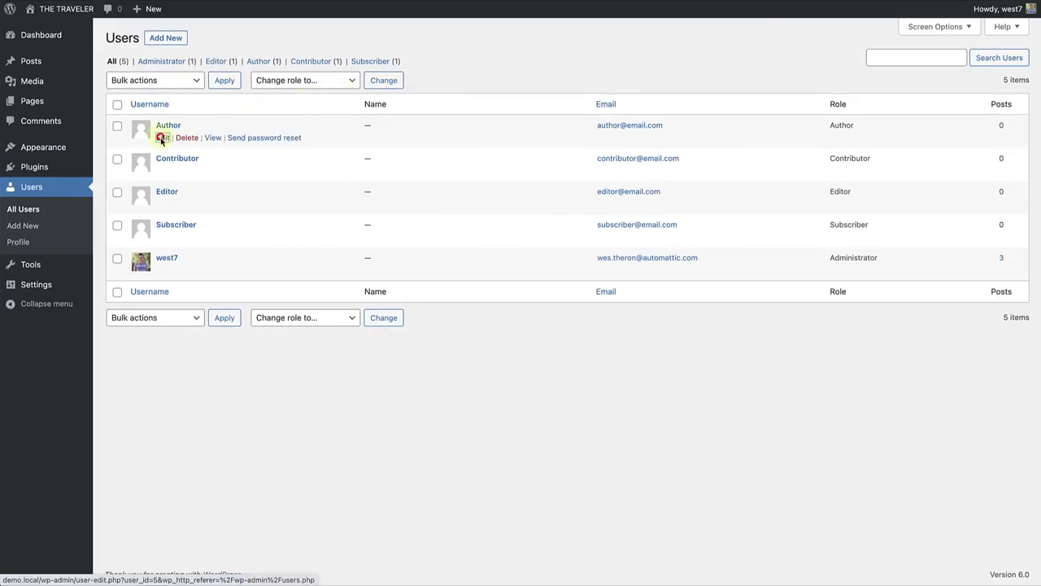
Step: Check the Author's role options on its edit page, then select all users for a bulk role change
{"action": "left_click", "coordinate": [161, 137]}
{"action": "scroll", "coordinate": [228, 198], "scroll_direction": "down", "scroll_amount": 5}
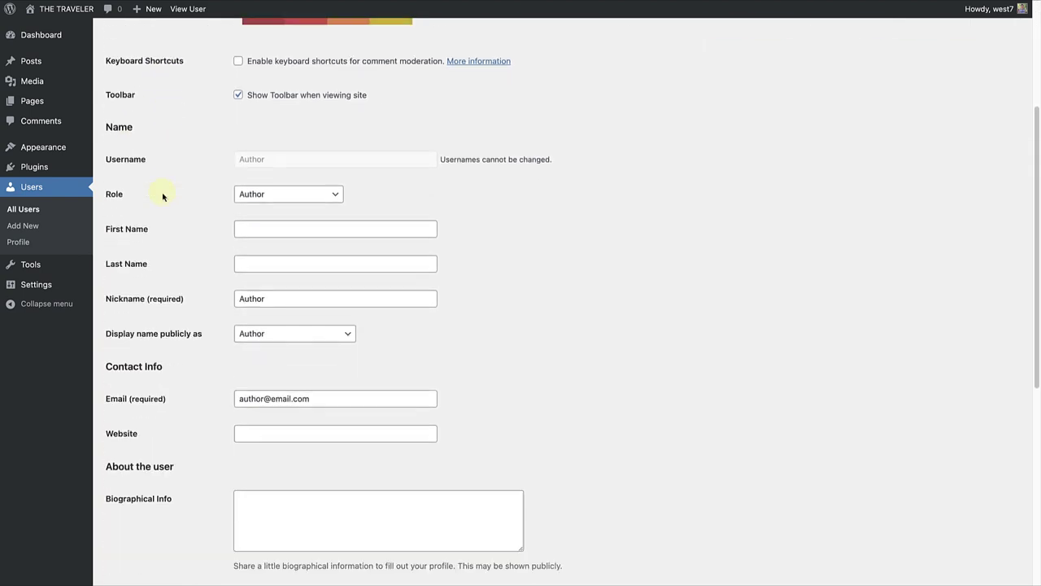
{"action": "left_click", "coordinate": [296, 200]}
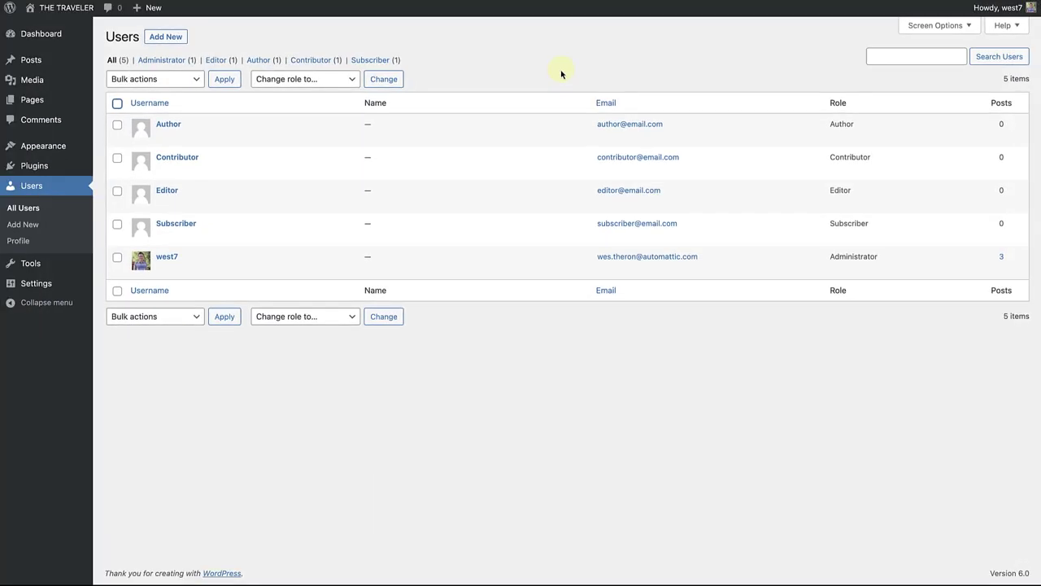
{"action": "left_click", "coordinate": [117, 103]}
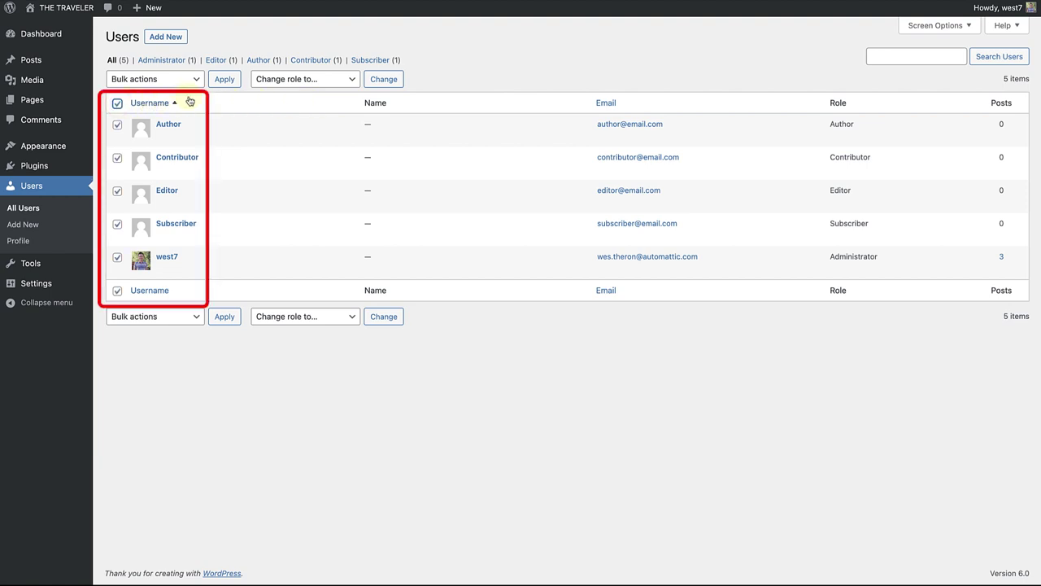
{"action": "left_click", "coordinate": [281, 79]}
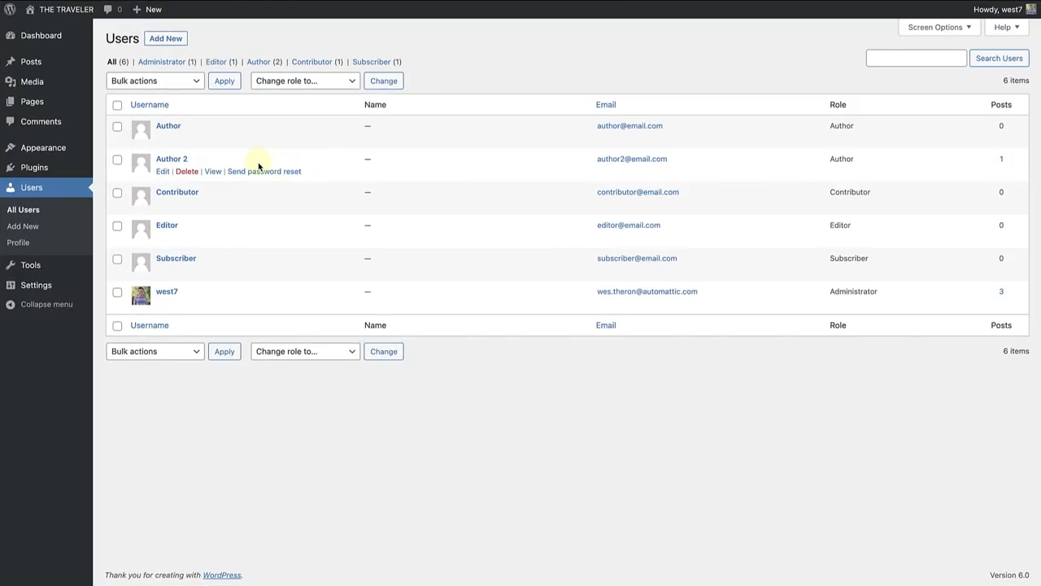
Step: Delete Author 2, attributing all of their content to Author (Author)
{"action": "left_click", "coordinate": [187, 172]}
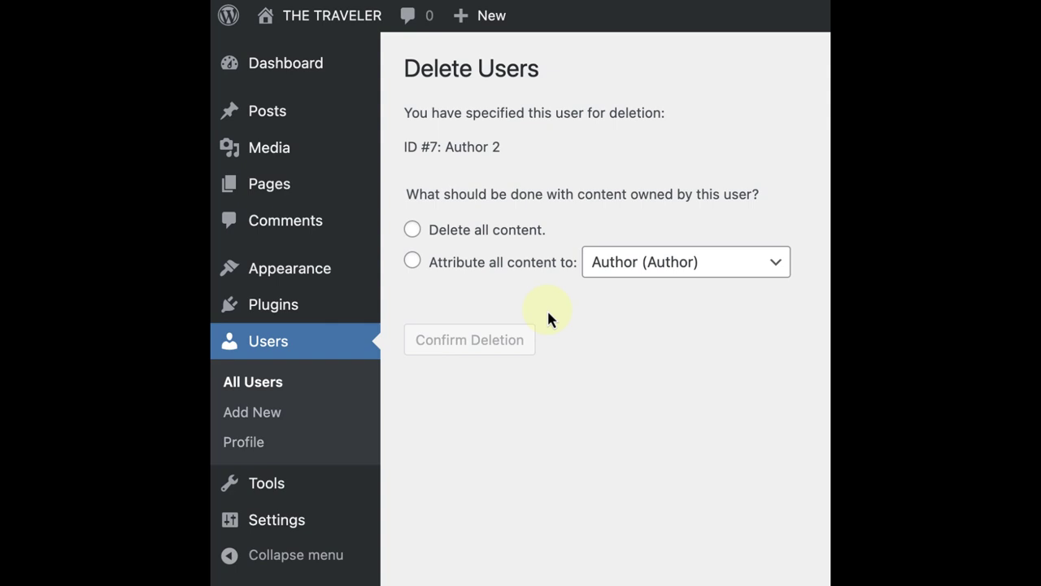
{"action": "left_click", "coordinate": [412, 261]}
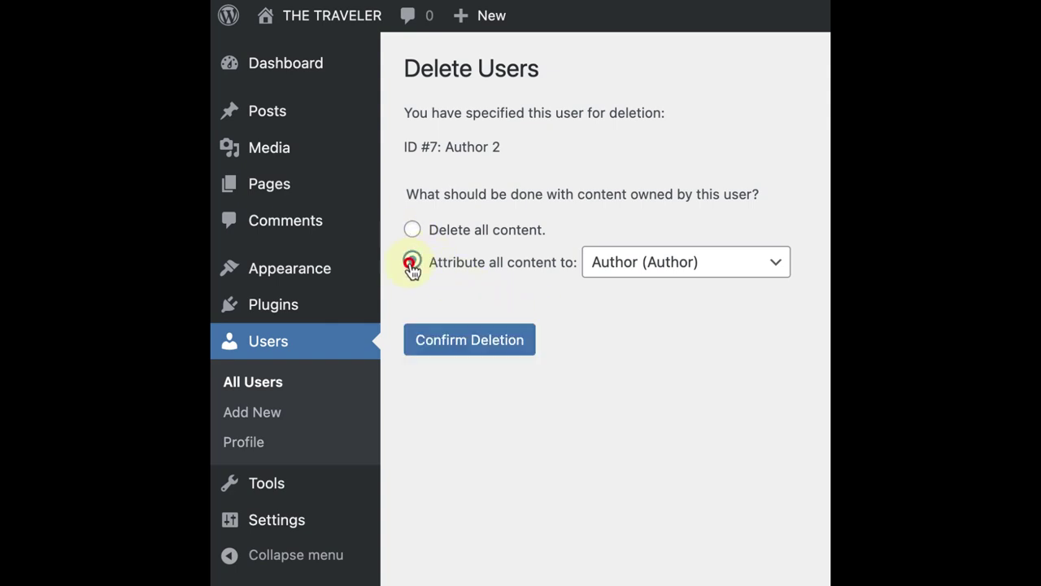
{"action": "left_click", "coordinate": [603, 269]}
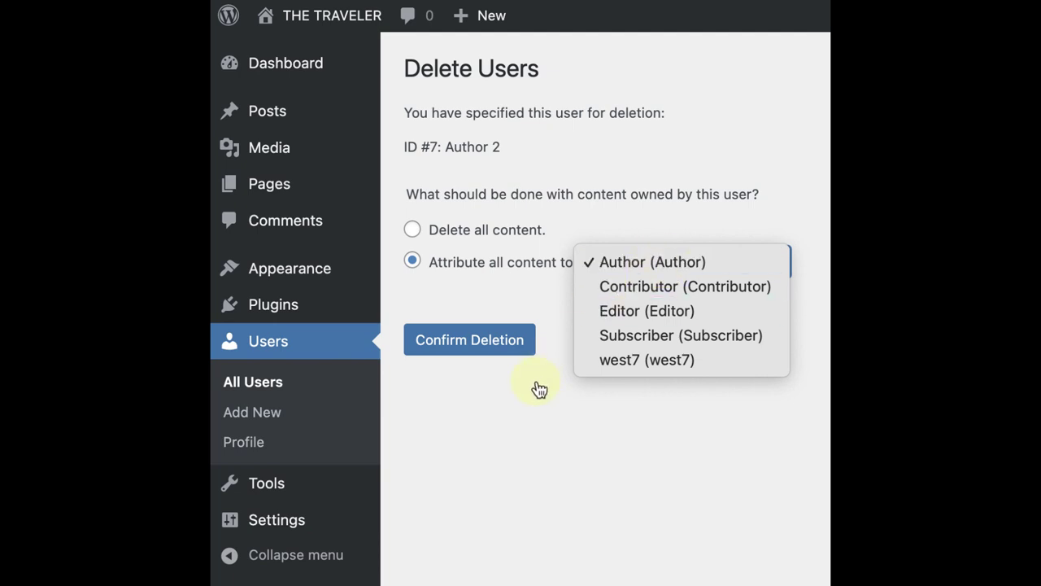
{"action": "left_click", "coordinate": [455, 391]}
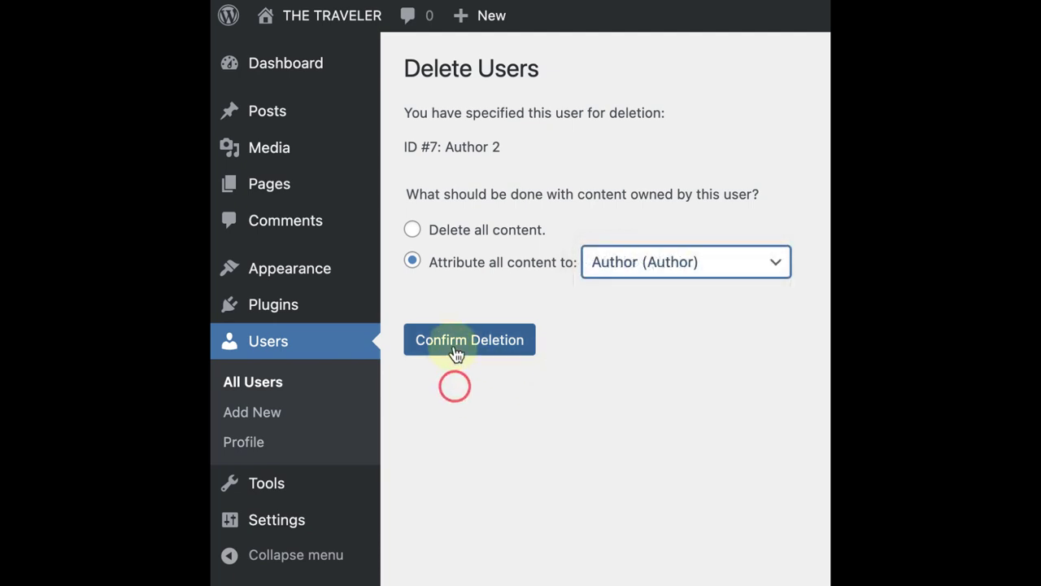
{"action": "left_click", "coordinate": [455, 352]}
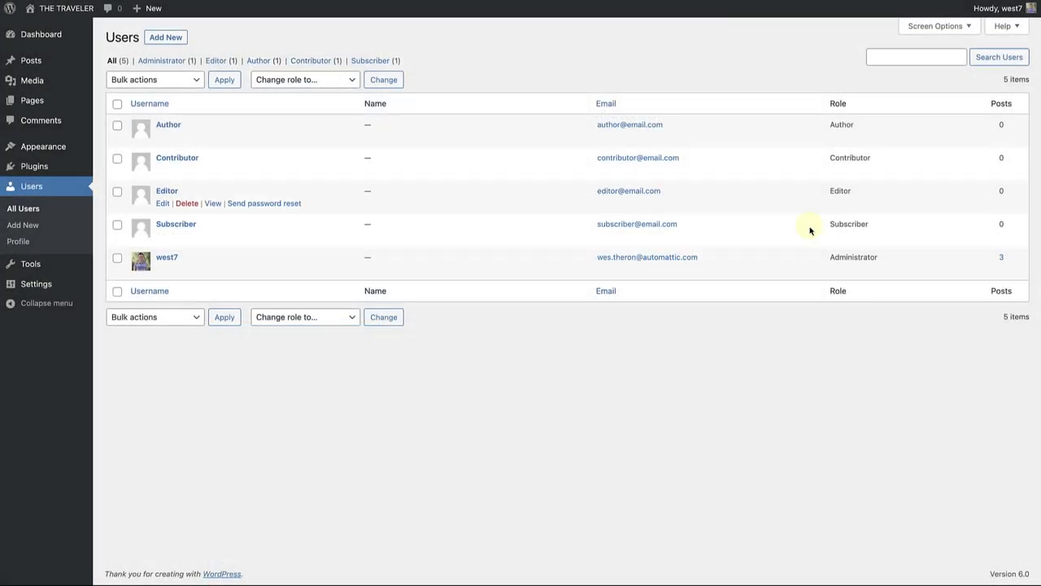
Step: Open the Screen Options panel on the admin dashboard
{"action": "left_click", "coordinate": [958, 27]}
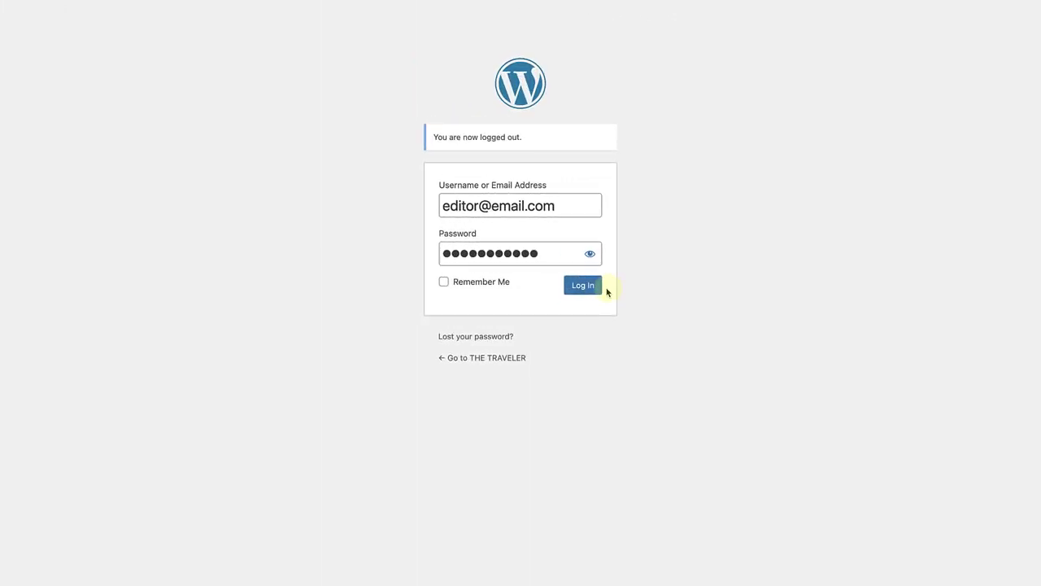
Step: Log in to WordPress as the Editor
{"action": "left_click", "coordinate": [582, 290]}
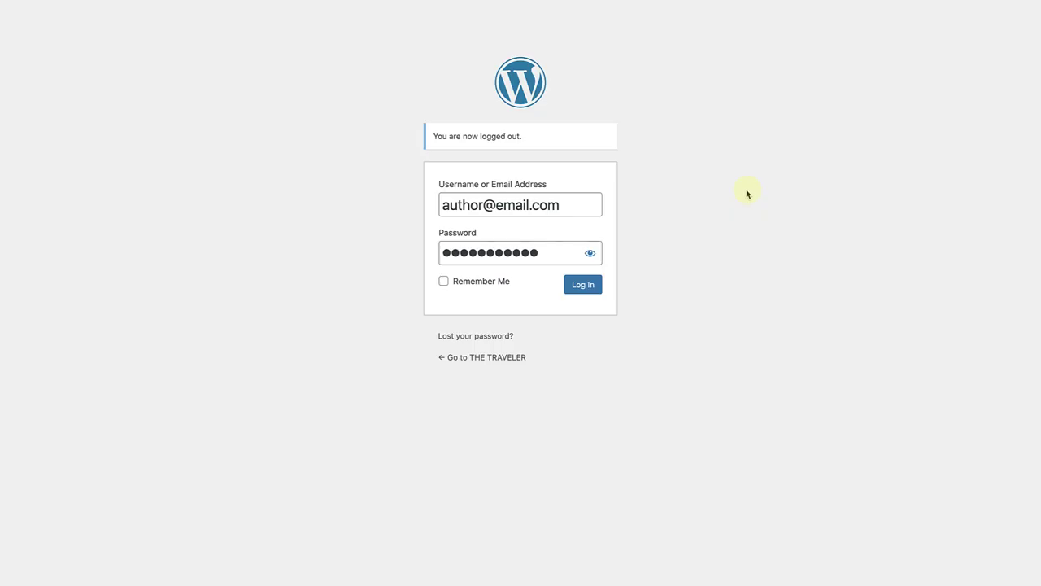
Step: Log in to WordPress as the Author
{"action": "left_click", "coordinate": [574, 284]}
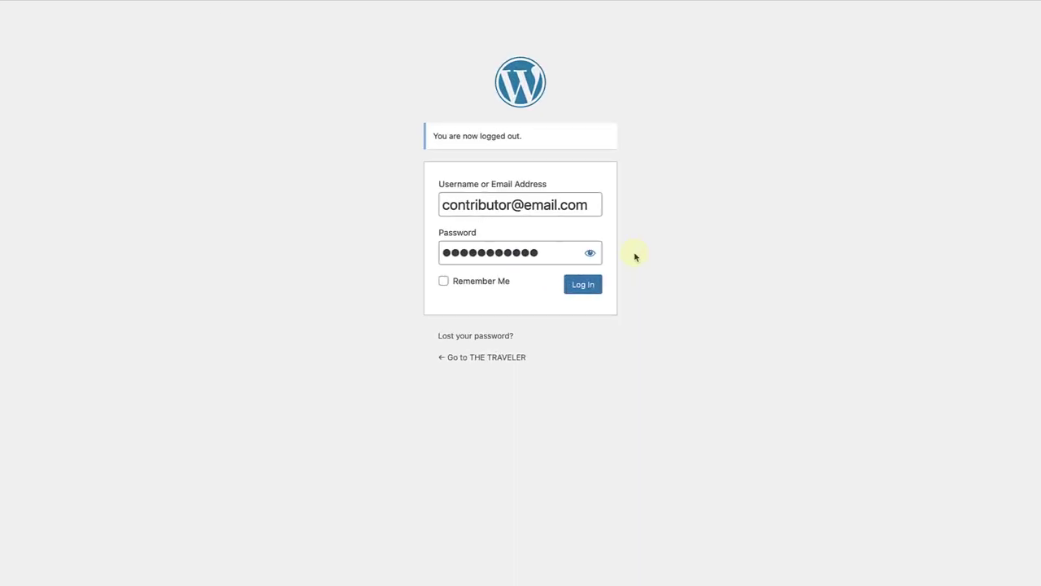
Step: Log in as the Contributor and start a new post from Posts
{"action": "left_click", "coordinate": [582, 284]}
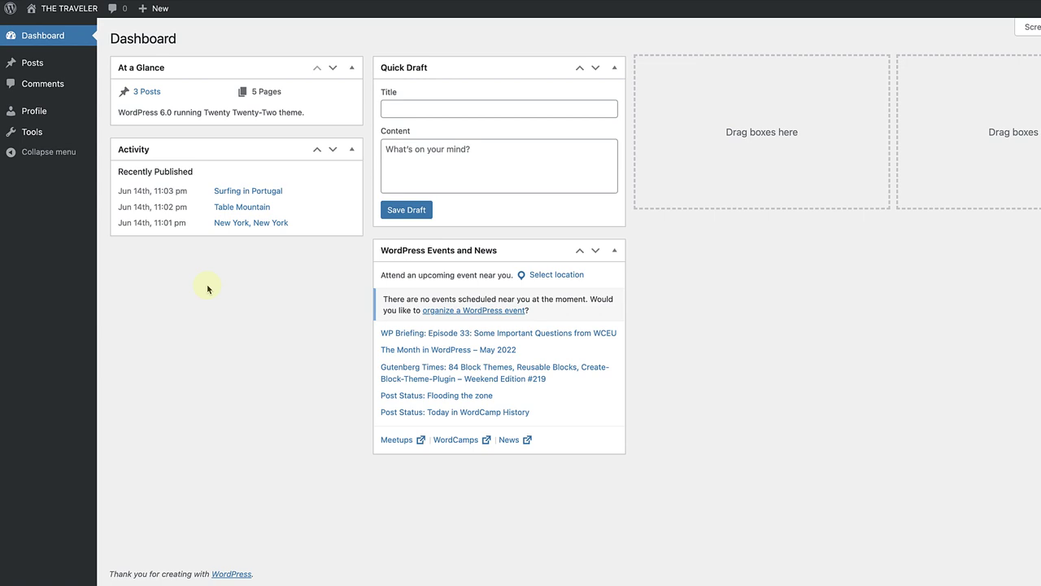
{"action": "left_click", "coordinate": [30, 68]}
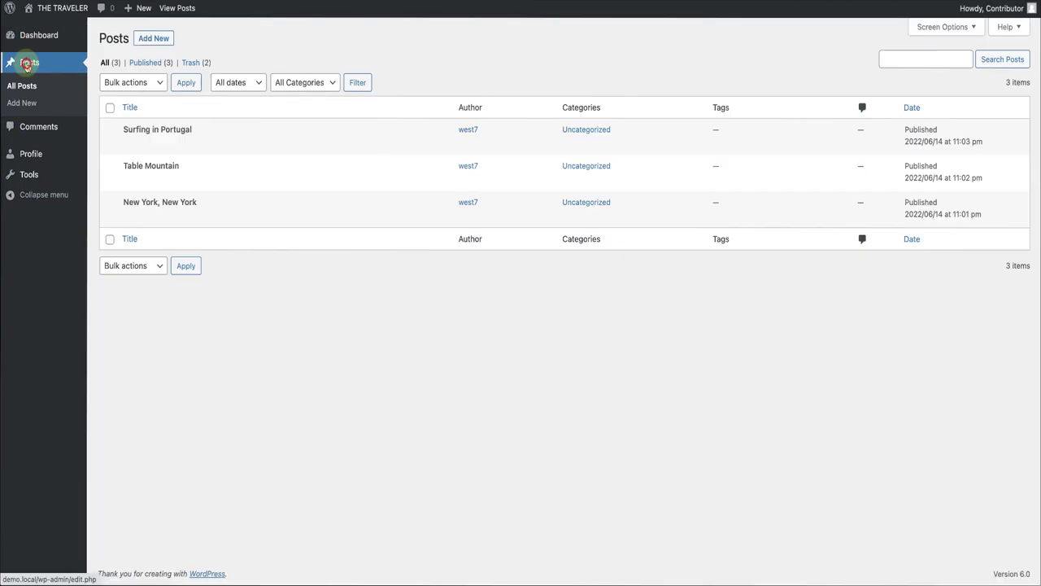
{"action": "left_click", "coordinate": [168, 43]}
Step: Write a post titled 'Post' with body 'Content' and submit it for review
{"action": "left_click", "coordinate": [288, 92]}
{"action": "type", "text": "Post"}
{"action": "left_click", "coordinate": [283, 133]}
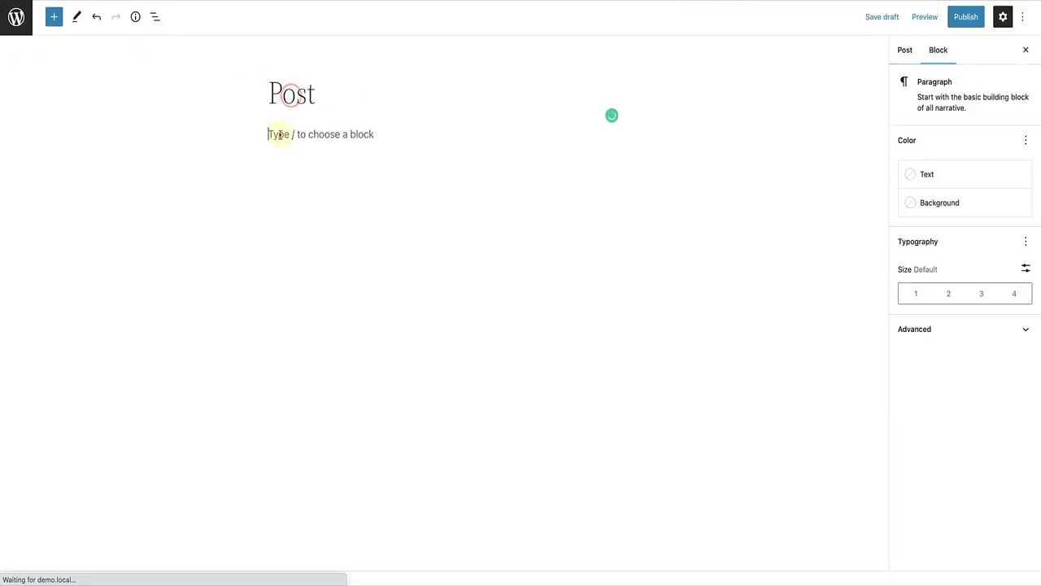
{"action": "type", "text": "Content"}
{"action": "left_click", "coordinate": [960, 19]}
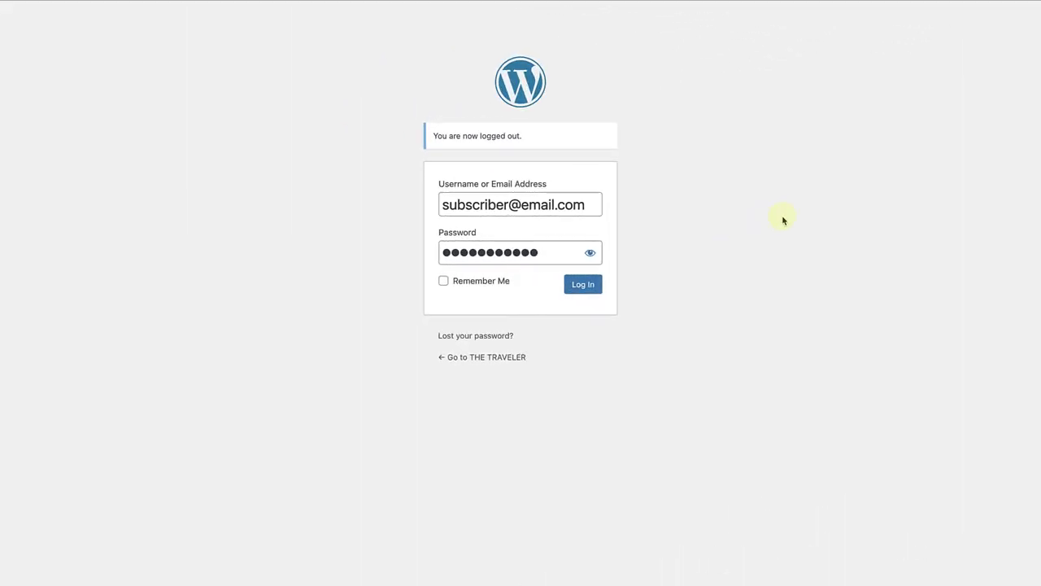
Step: Log in as the Subscriber and browse its Dashboard and Profile pages
{"action": "left_click", "coordinate": [583, 284]}
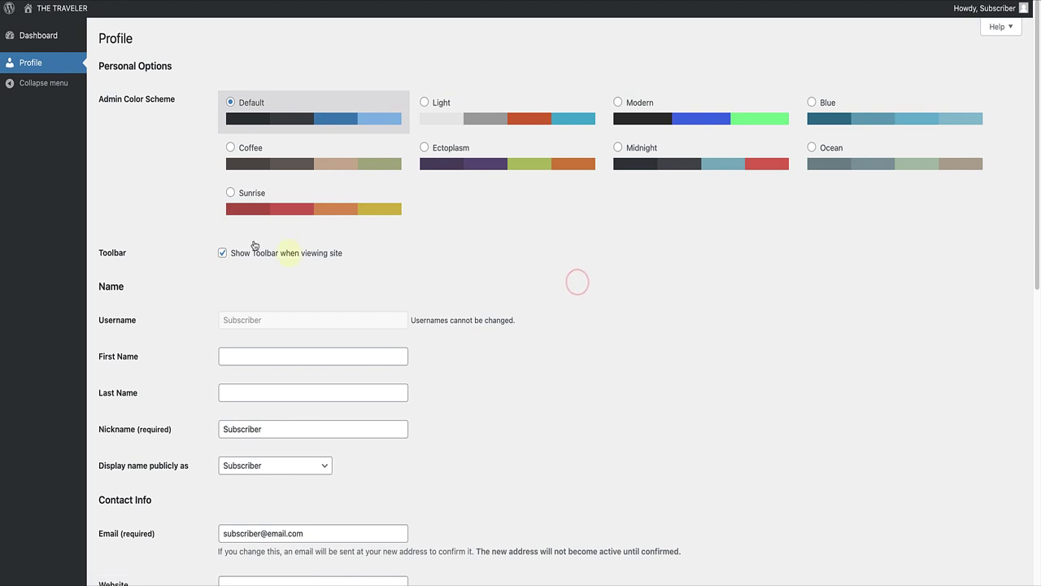
{"action": "left_click", "coordinate": [37, 36]}
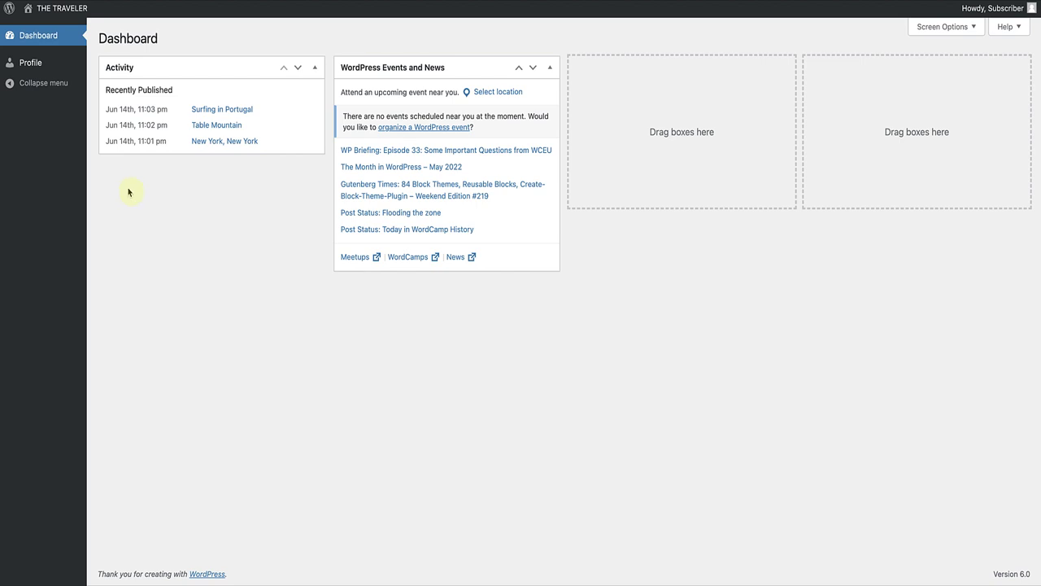
{"action": "left_click", "coordinate": [30, 63]}
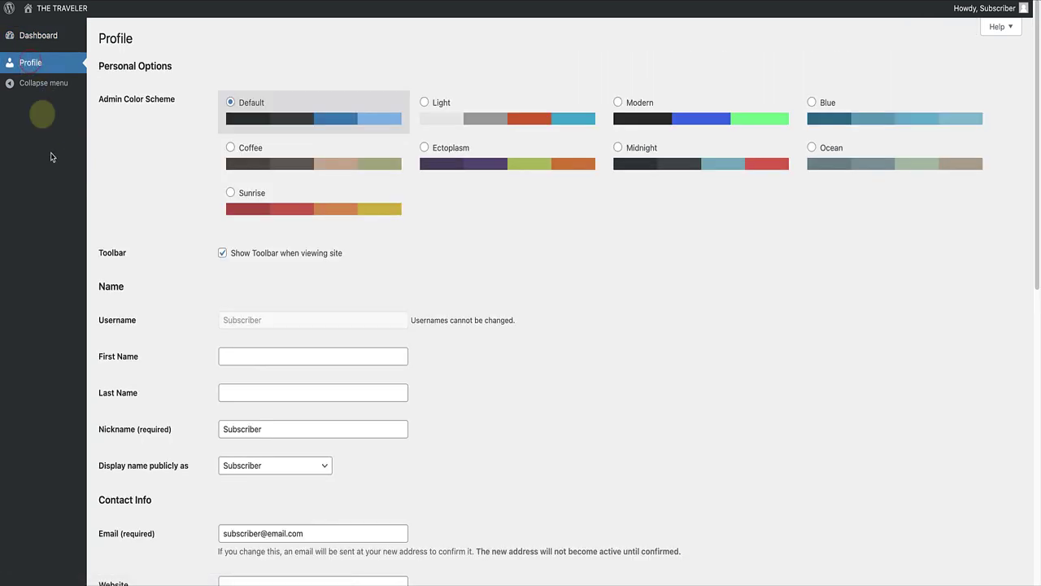
{"action": "scroll", "coordinate": [94, 209], "scroll_direction": "down", "scroll_amount": 5}
{"action": "scroll", "coordinate": [94, 209], "scroll_direction": "down", "scroll_amount": 4}
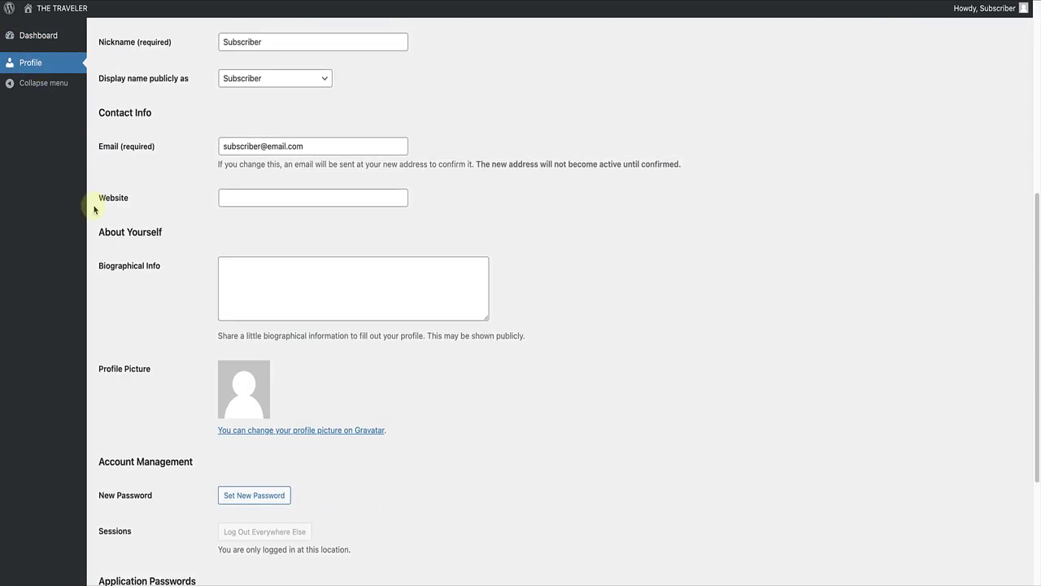